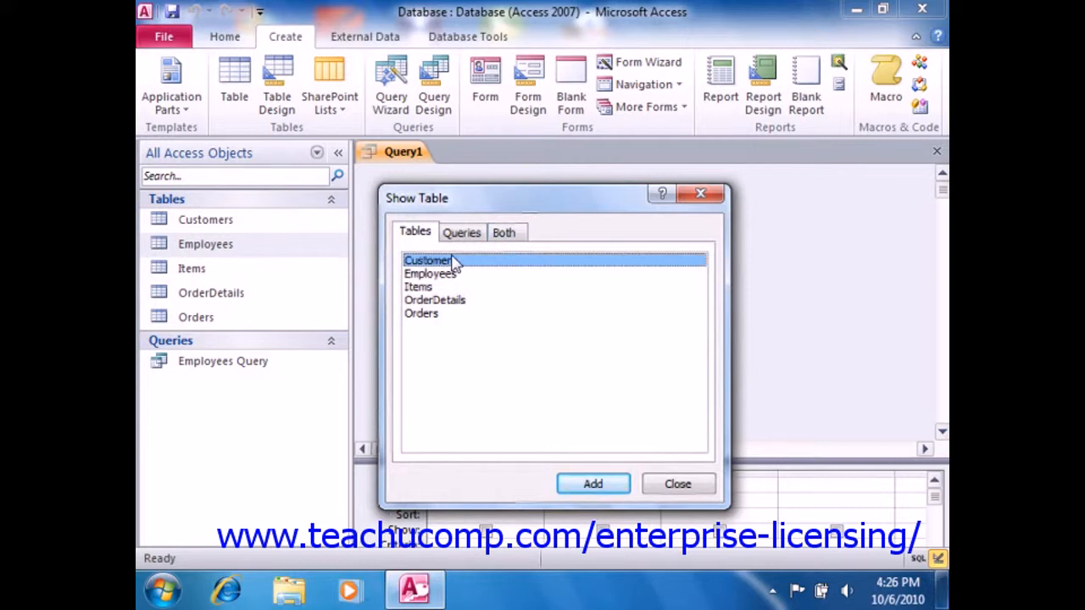
Add the Customers, Employees and Orders tables to the new query and close the table selection
{"action": "left_click", "coordinate": [576, 487]}
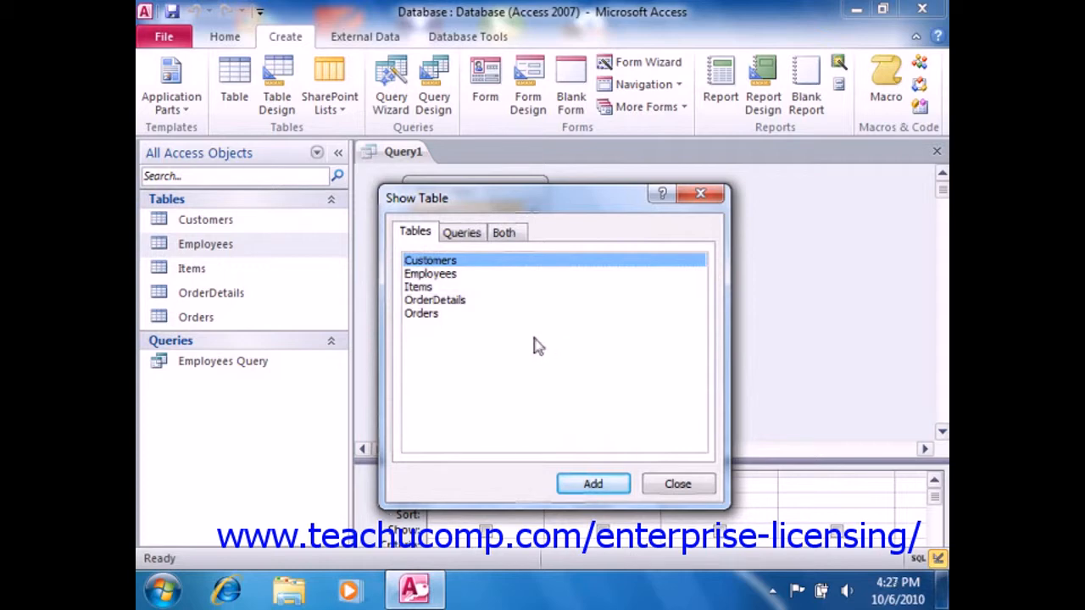
{"action": "left_click", "coordinate": [454, 273]}
{"action": "left_click", "coordinate": [590, 485]}
{"action": "left_click", "coordinate": [448, 314]}
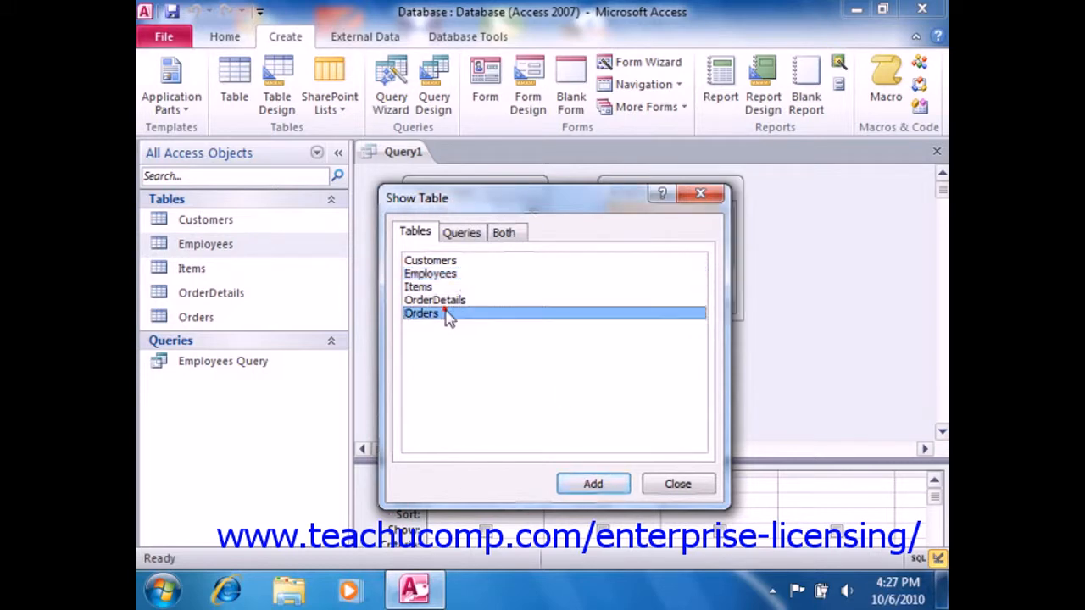
{"action": "left_click", "coordinate": [593, 485]}
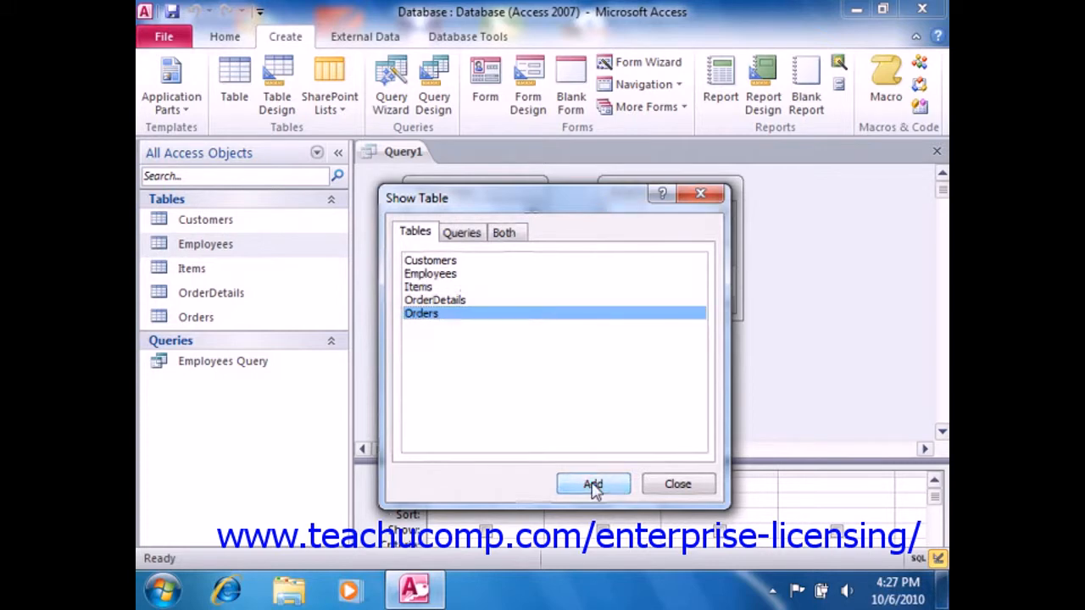
{"action": "left_click", "coordinate": [678, 484]}
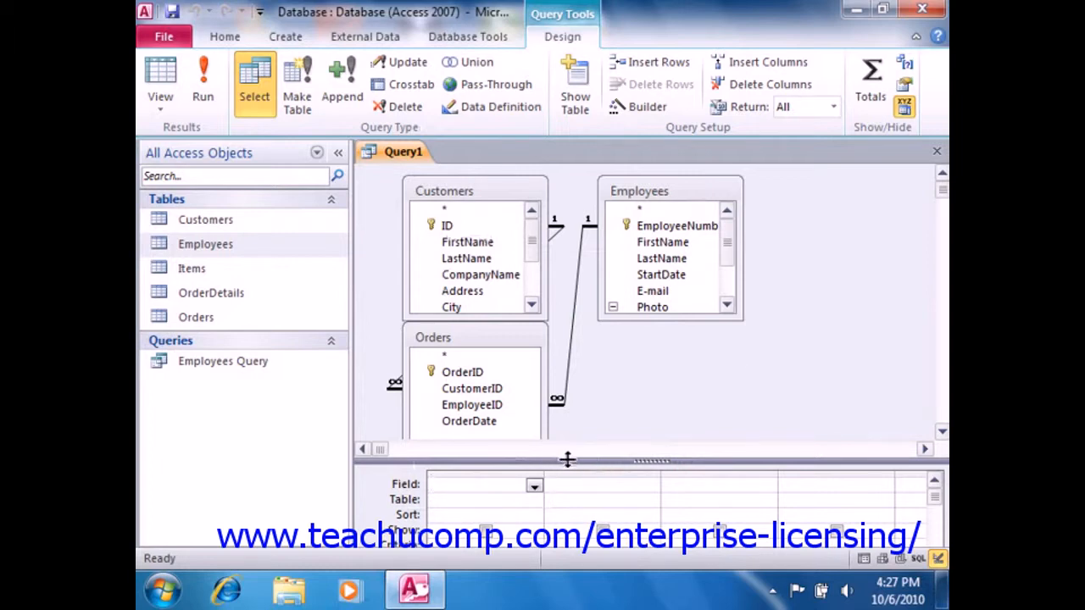
Enlarge the query design grid and add all Employees fields (Employees.*) as its first column
{"action": "left_click_drag", "start_coordinate": [567, 459], "coordinate": [587, 377]}
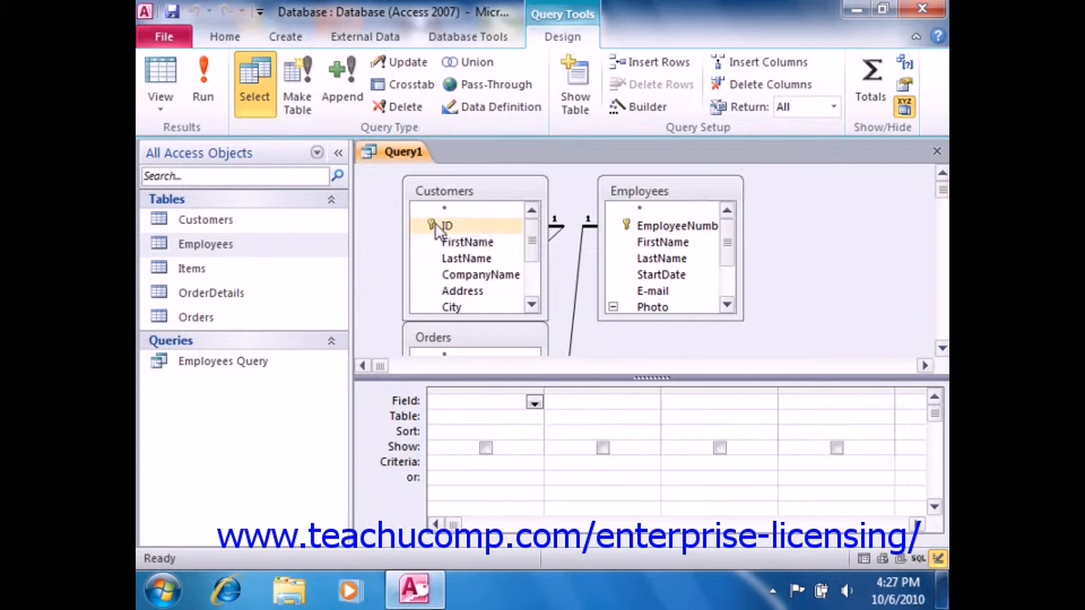
{"action": "left_click", "coordinate": [643, 210]}
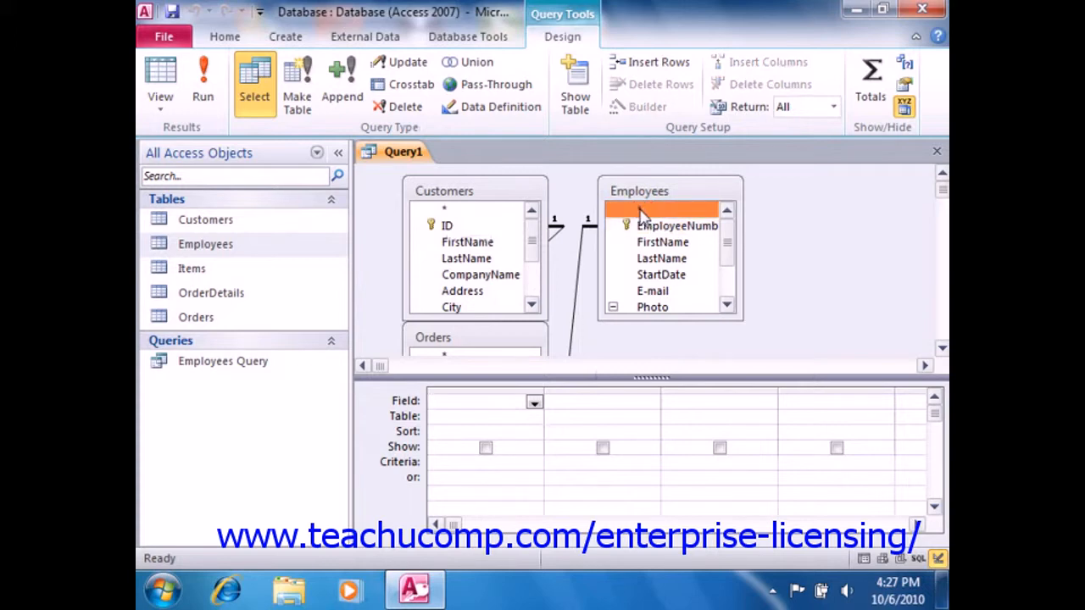
{"action": "left_click_drag", "start_coordinate": [640, 210], "coordinate": [470, 402]}
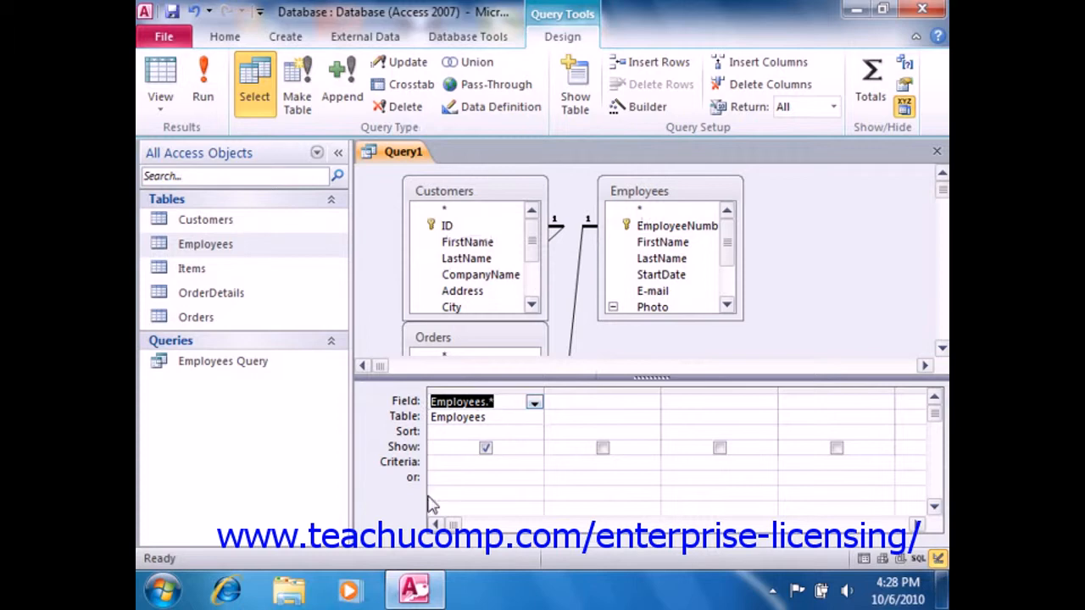
{"action": "left_click", "coordinate": [430, 463]}
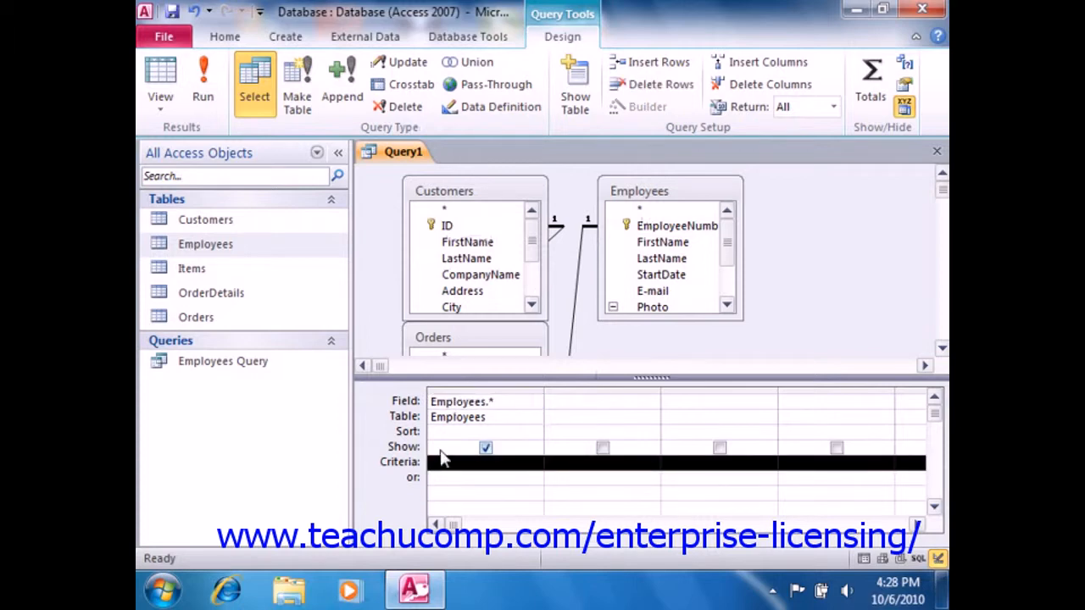
{"action": "left_click", "coordinate": [443, 433]}
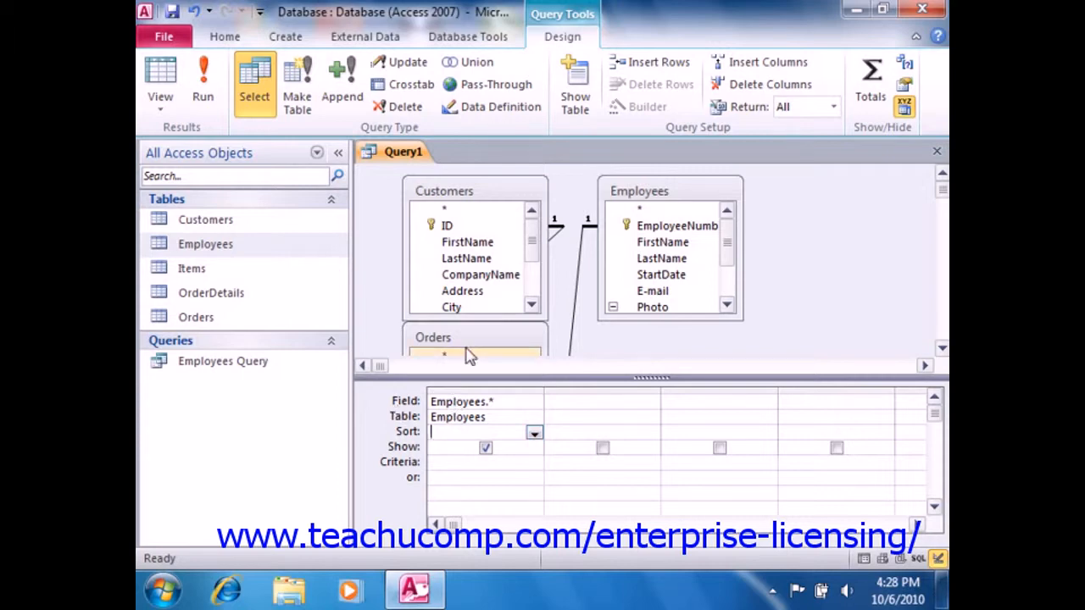
Rearrange the table field lists so that Orders sits between Customers and Employees
{"action": "left_click_drag", "start_coordinate": [471, 348], "coordinate": [847, 216]}
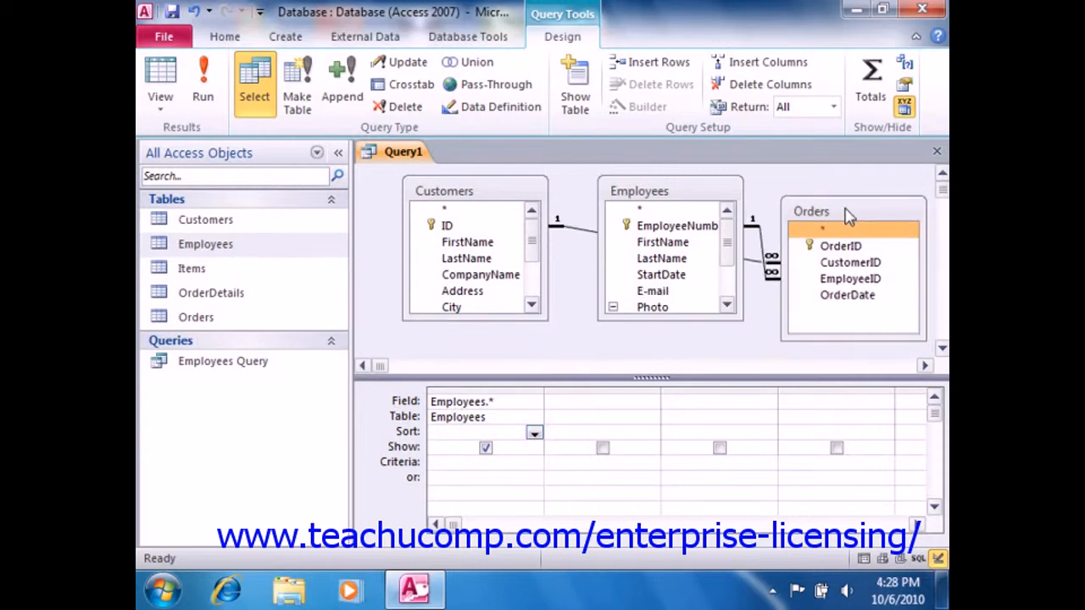
{"action": "left_click", "coordinate": [859, 230]}
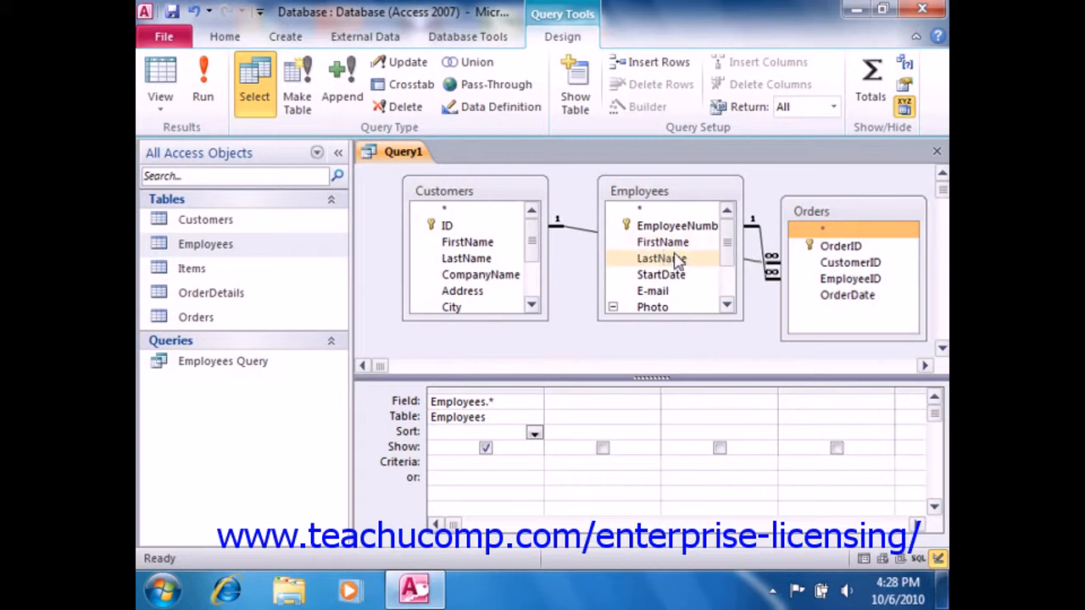
{"action": "left_click_drag", "start_coordinate": [643, 191], "coordinate": [748, 255]}
{"action": "left_click", "coordinate": [851, 212]}
{"action": "left_click_drag", "start_coordinate": [850, 216], "coordinate": [644, 203]}
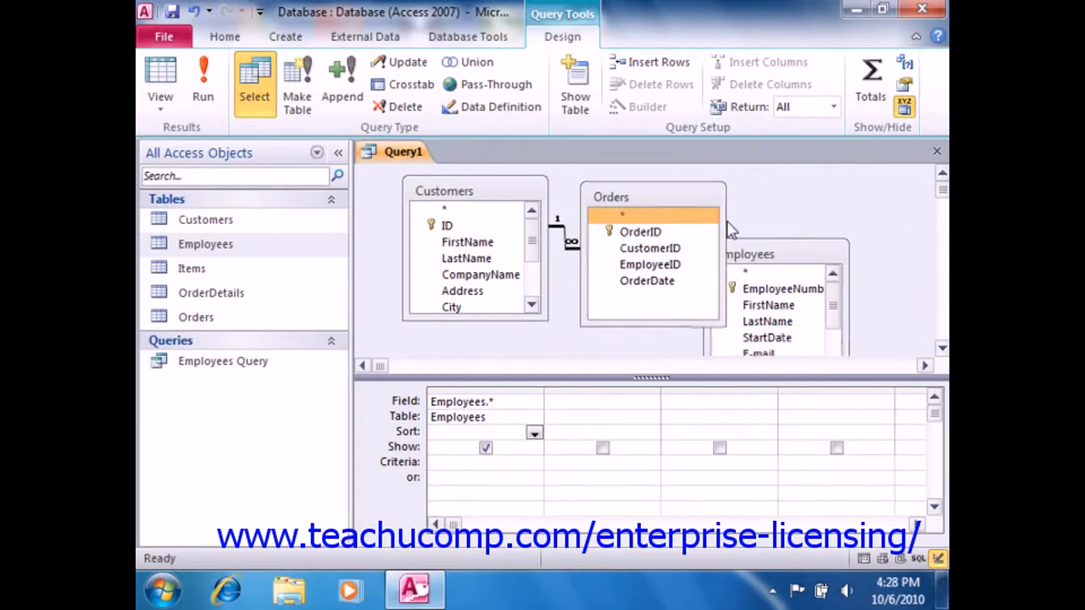
{"action": "left_click_drag", "start_coordinate": [771, 257], "coordinate": [832, 209]}
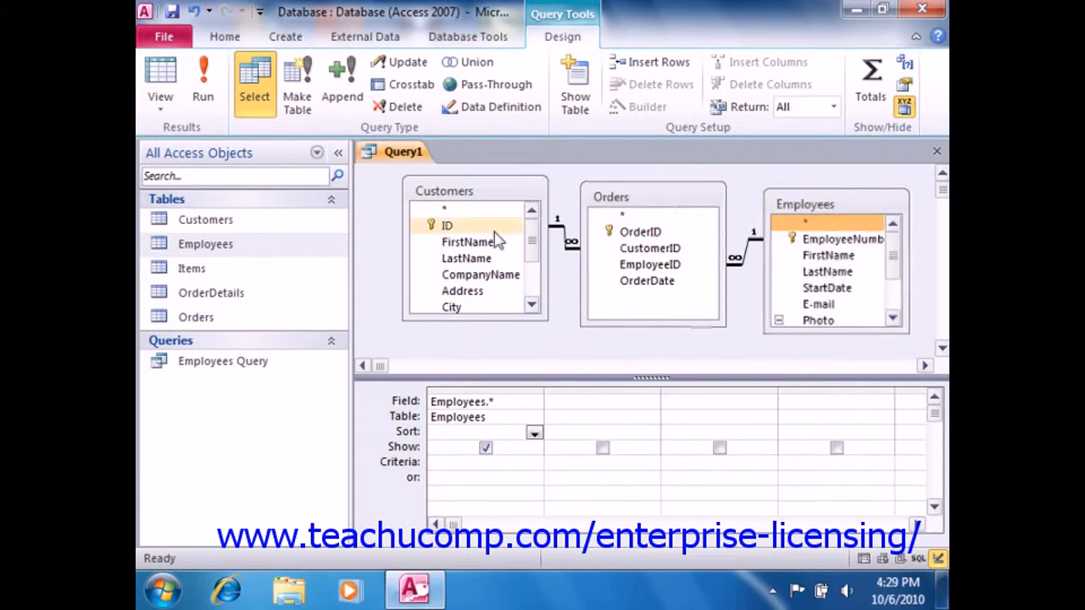
{"action": "left_click", "coordinate": [497, 194]}
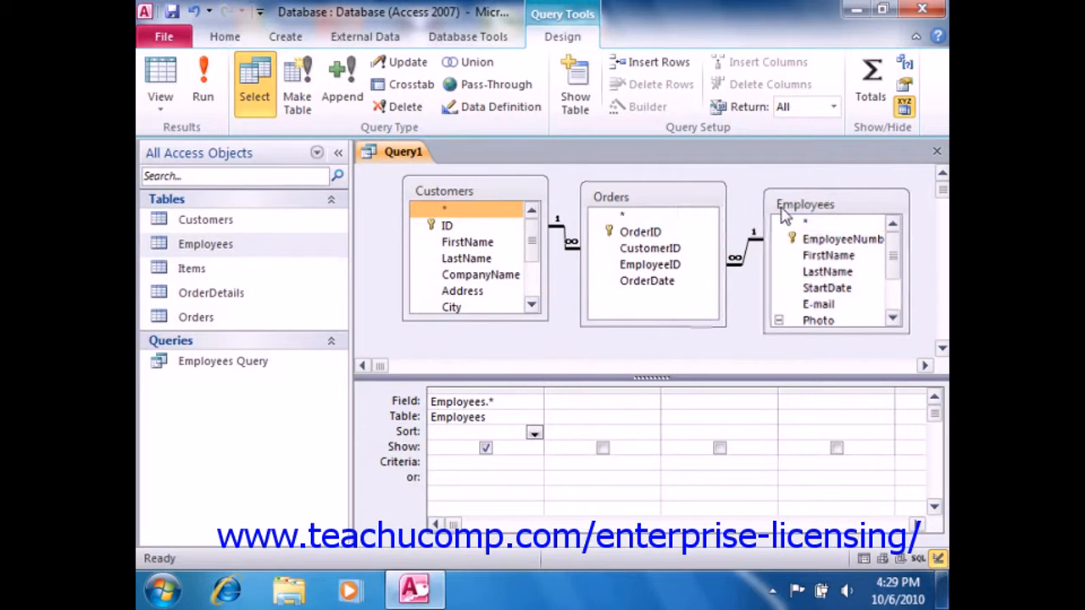
{"action": "left_click", "coordinate": [818, 219]}
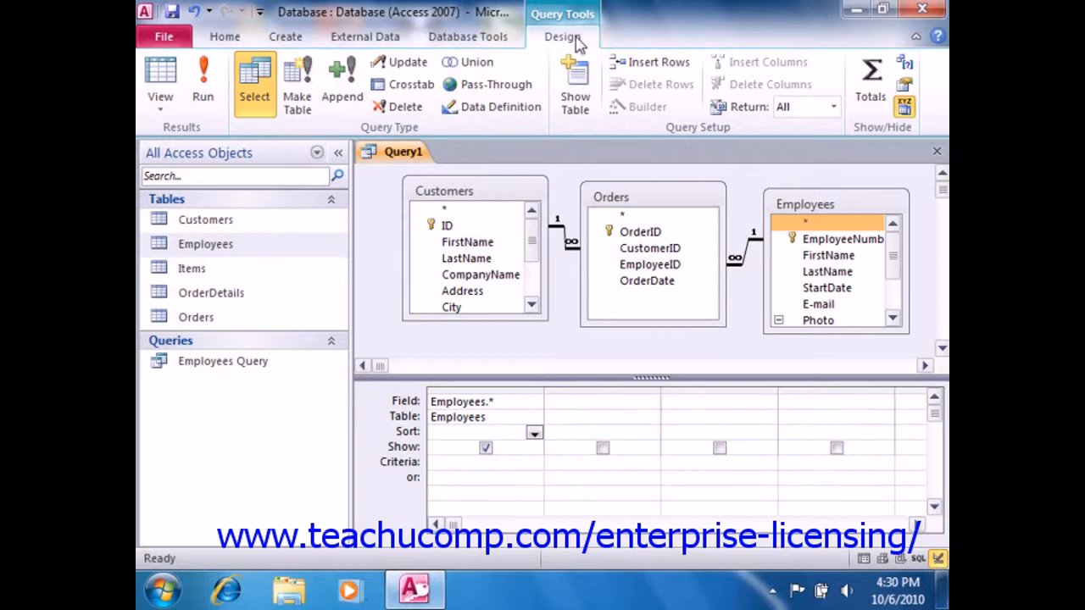
{"action": "left_click", "coordinate": [577, 95]}
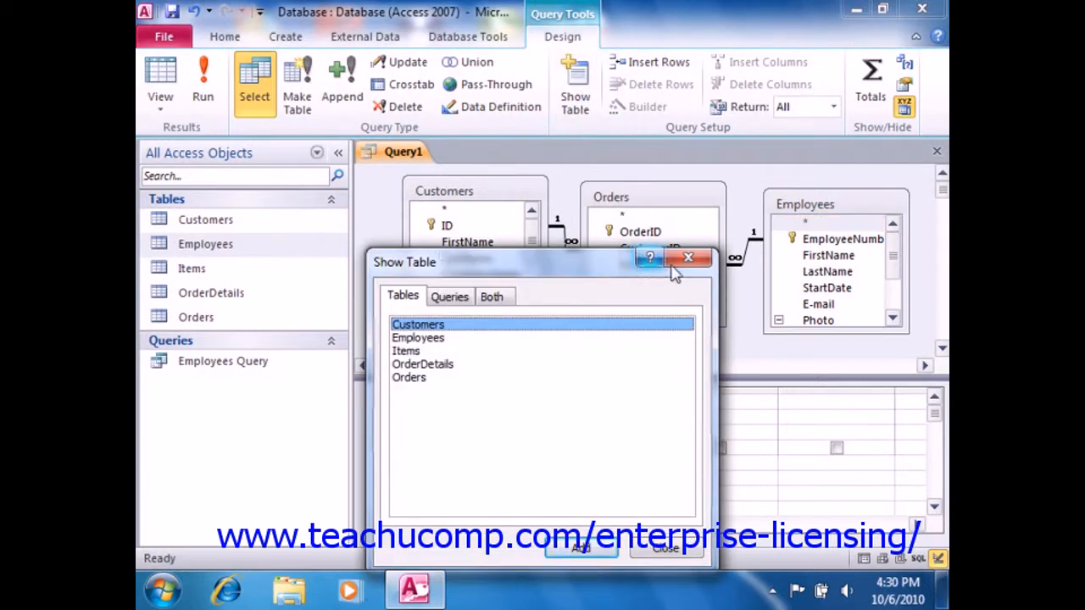
{"action": "left_click", "coordinate": [688, 258]}
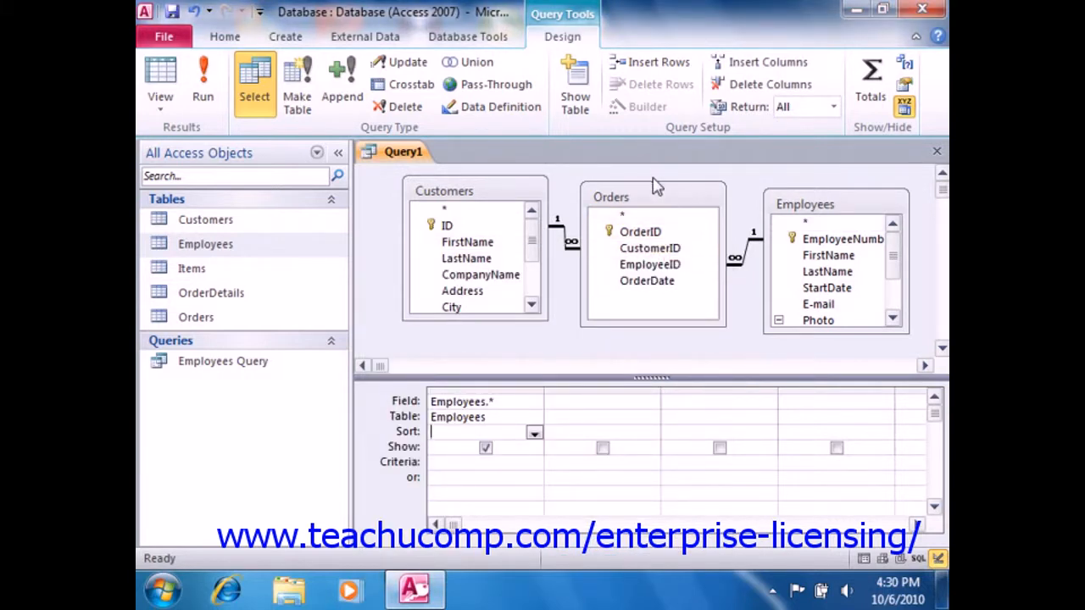
{"action": "right_click", "coordinate": [647, 207]}
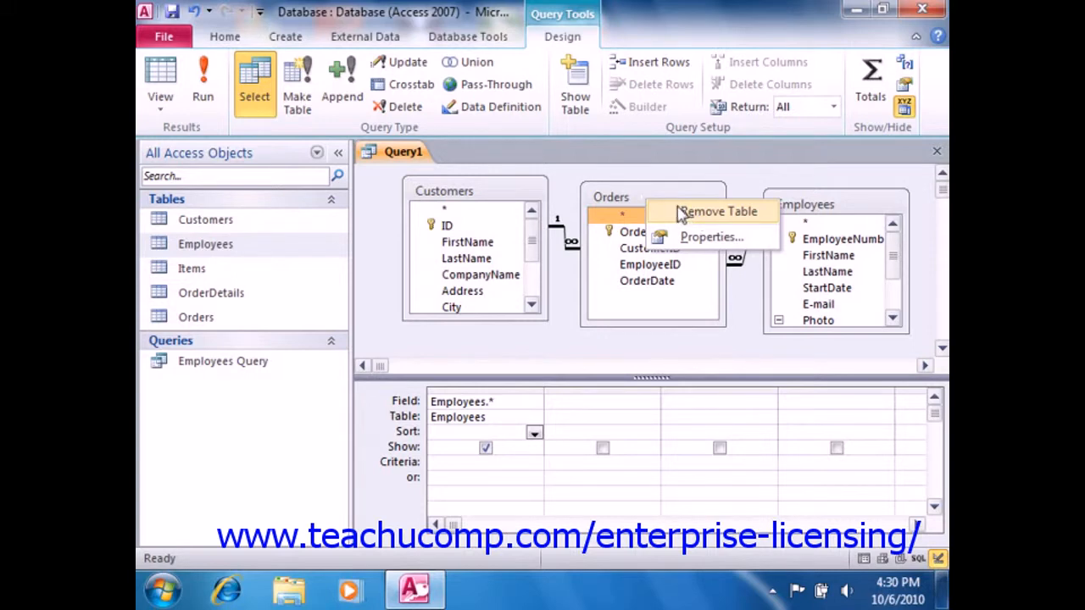
{"action": "left_click", "coordinate": [630, 199]}
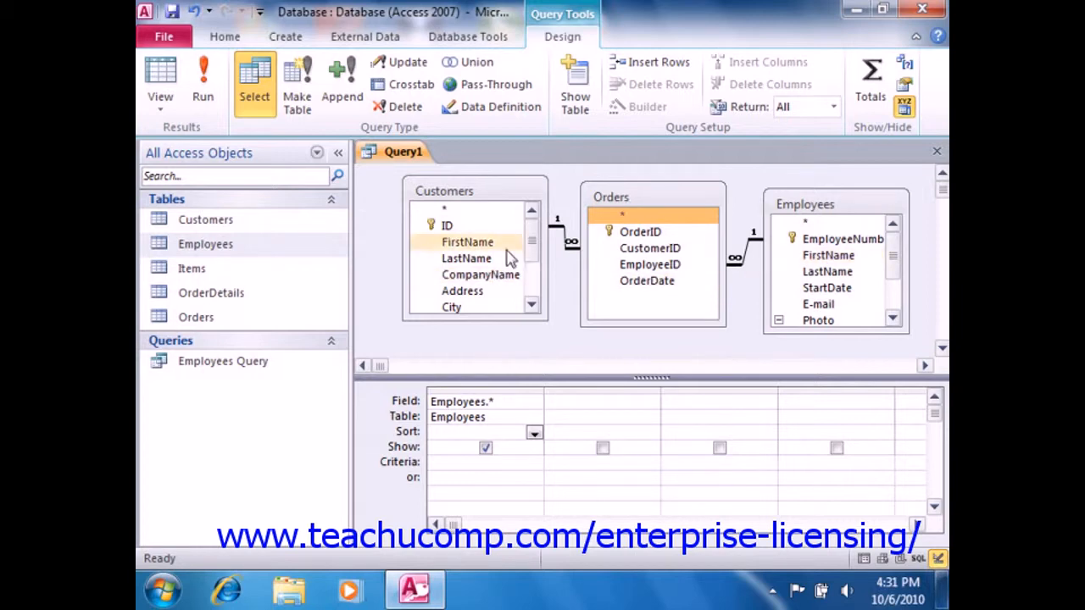
Add the CompanyName and Address fields from Customers to the grid and delete the Employees.* column
{"action": "left_click_drag", "start_coordinate": [495, 275], "coordinate": [572, 400]}
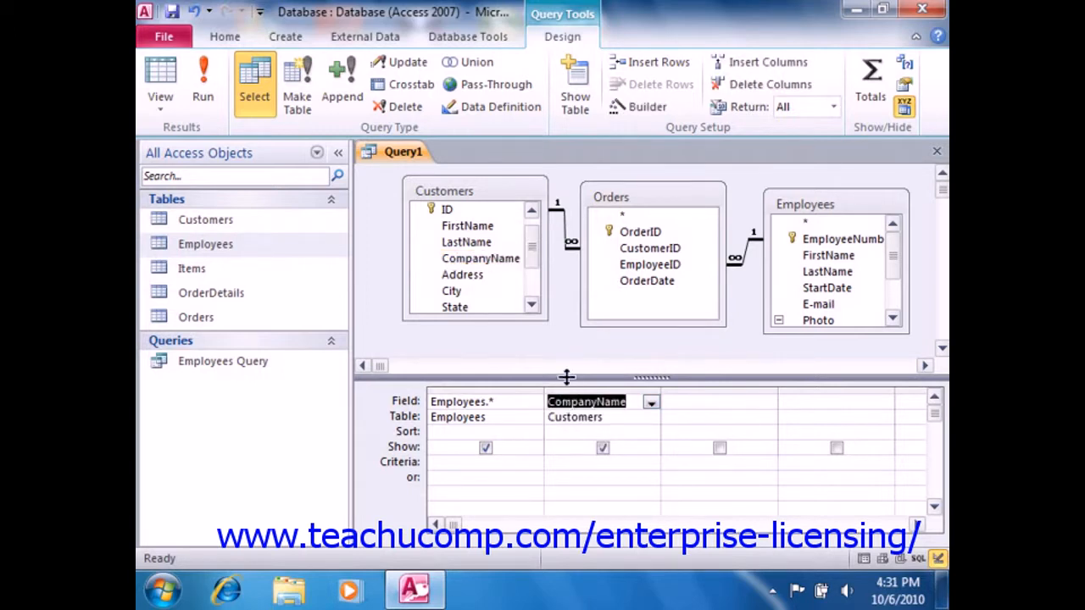
{"action": "double_click", "coordinate": [490, 280]}
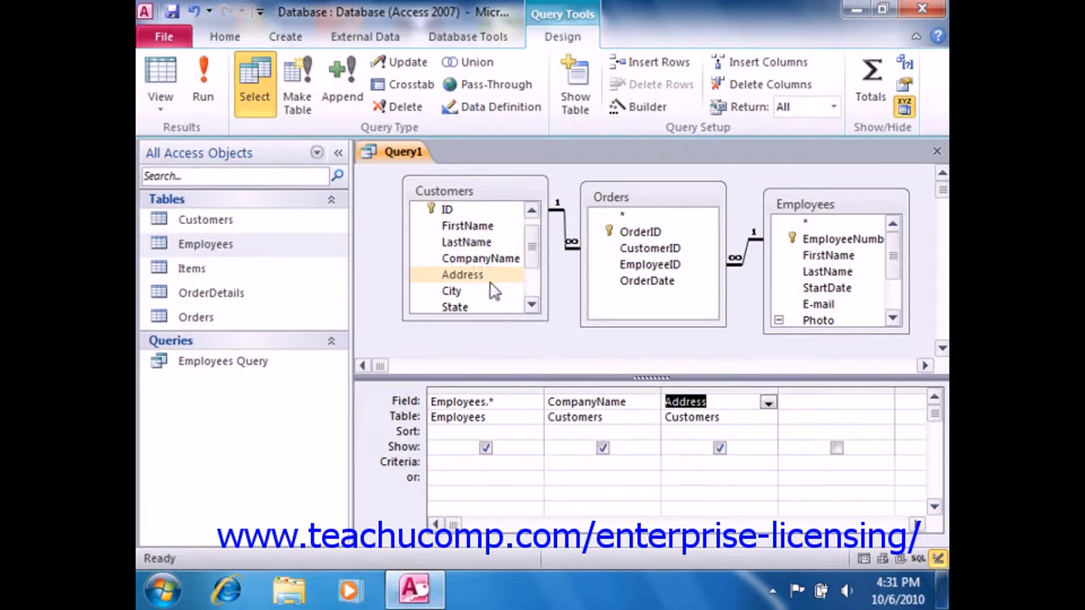
{"action": "left_click", "coordinate": [494, 291]}
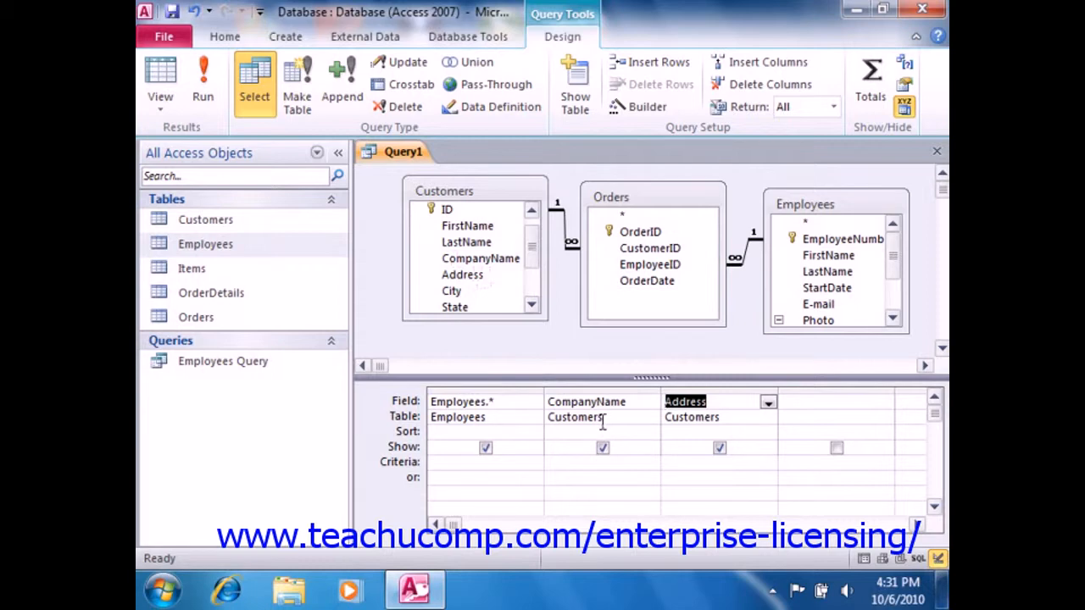
{"action": "left_click", "coordinate": [499, 390]}
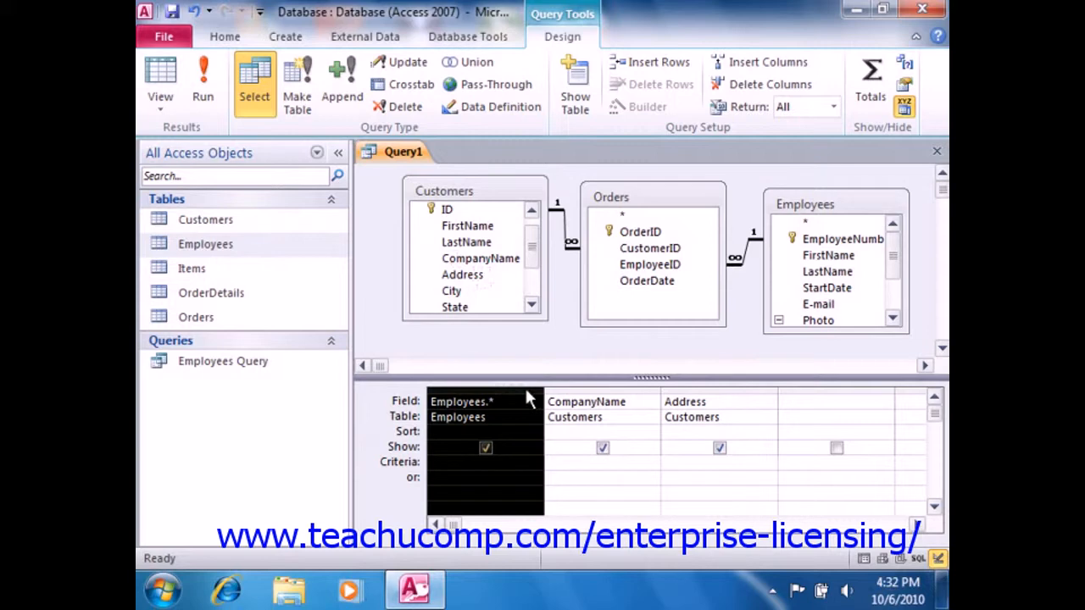
{"action": "key", "text": "Delete"}
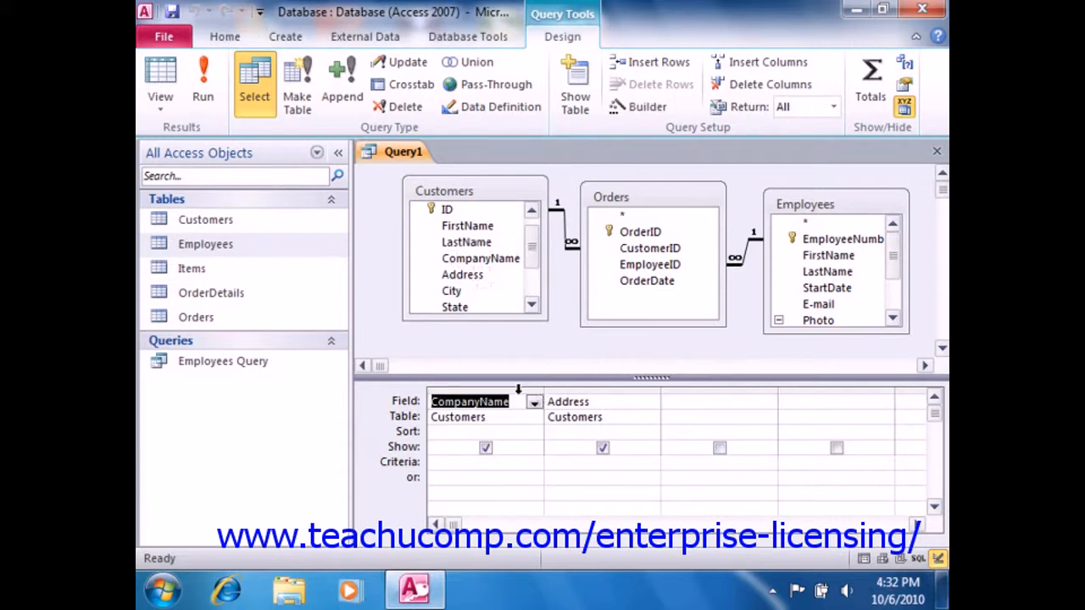
Move the CompanyName column after the Address column in the design grid
{"action": "left_click", "coordinate": [517, 389]}
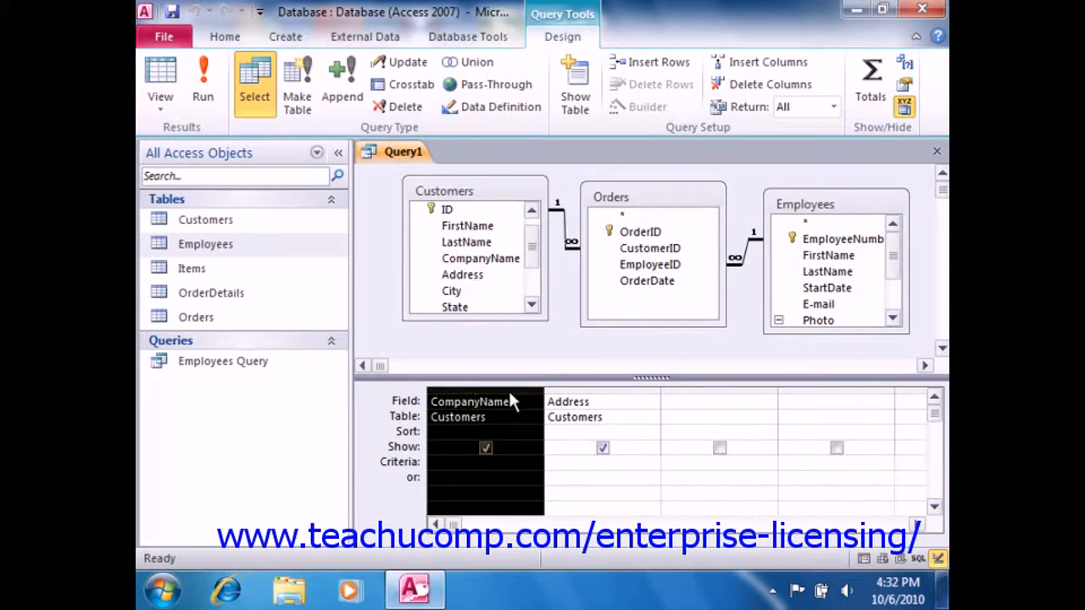
{"action": "left_click_drag", "start_coordinate": [509, 402], "coordinate": [650, 404]}
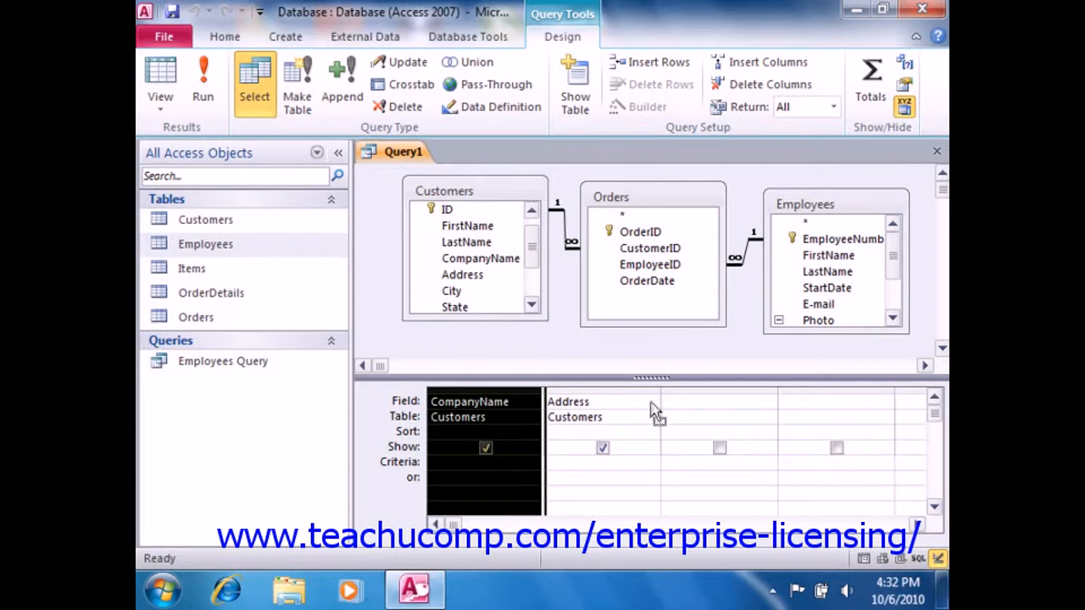
{"action": "left_click_drag", "start_coordinate": [653, 411], "coordinate": [678, 407]}
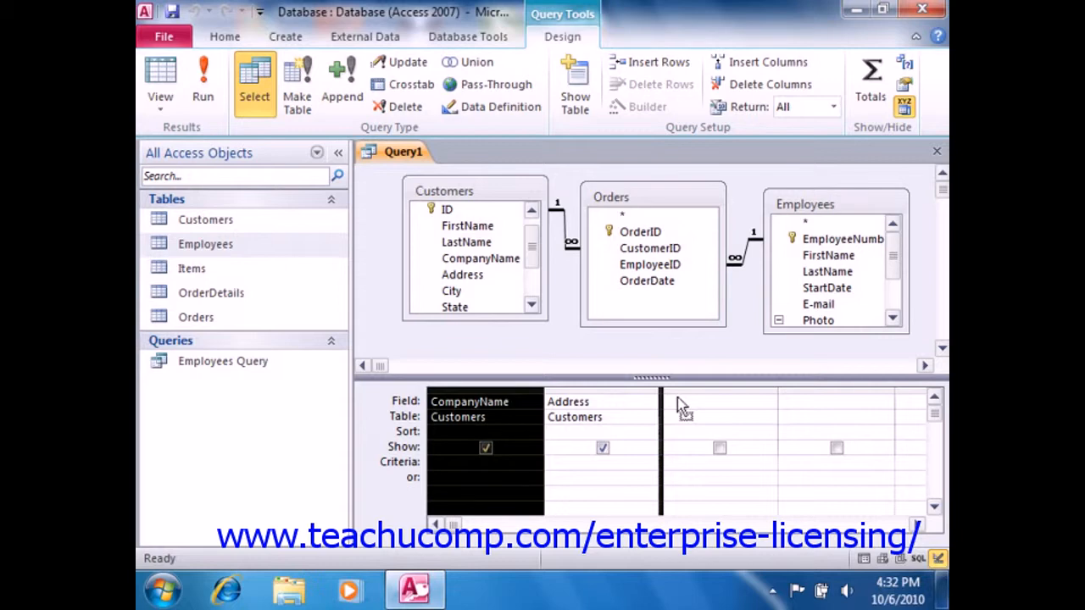
{"action": "left_click_drag", "start_coordinate": [677, 402], "coordinate": [678, 395]}
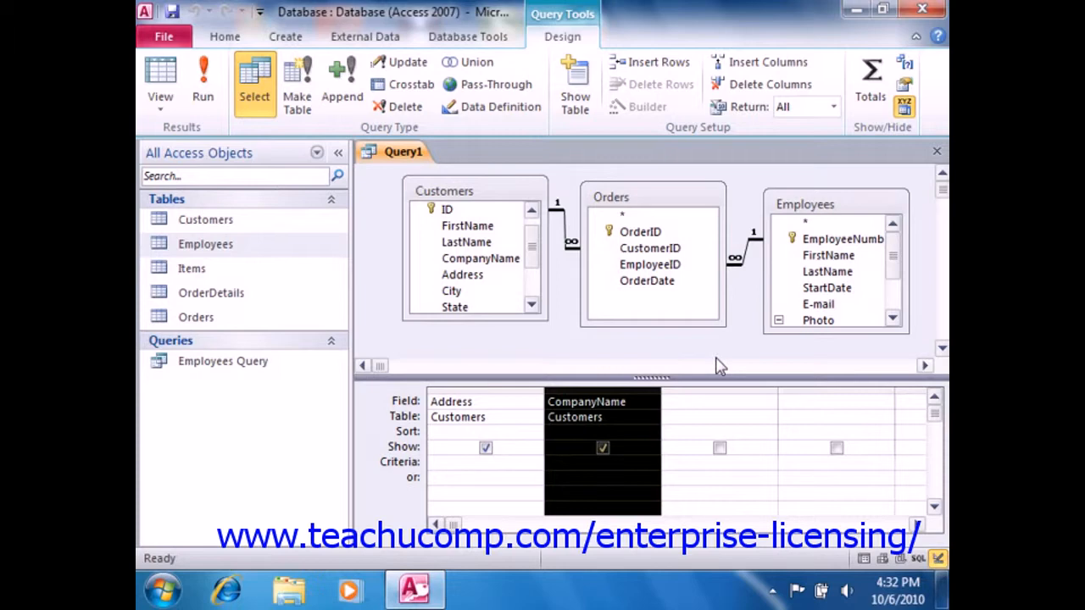
Insert FirstName and LastName from Employees as the first two grid columns and move CompanyName ahead of Address
{"action": "left_click", "coordinate": [820, 264]}
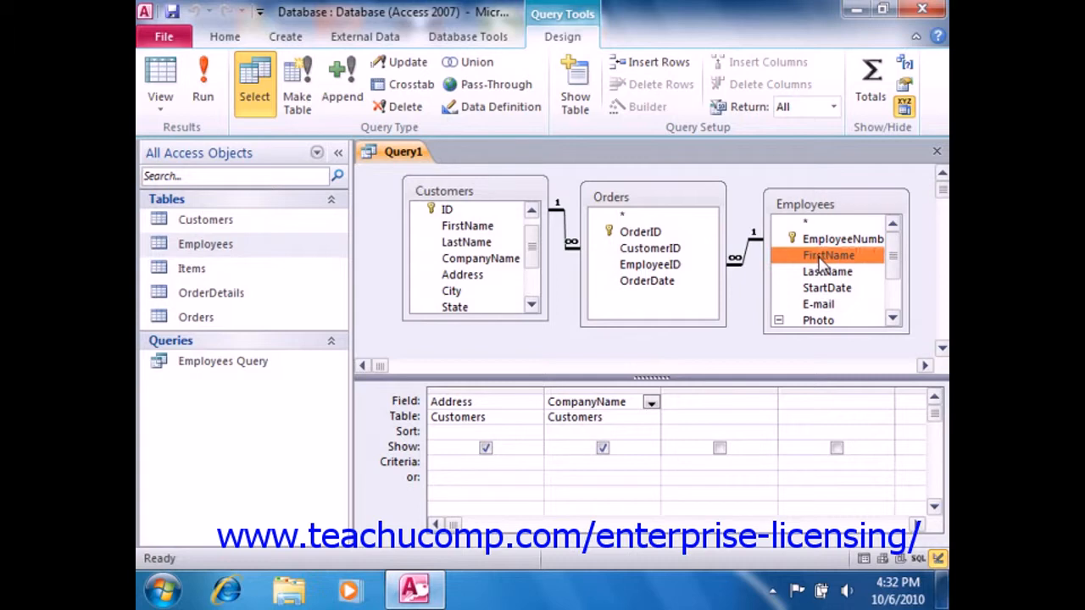
{"action": "left_click_drag", "start_coordinate": [822, 264], "coordinate": [442, 405]}
{"action": "left_click_drag", "start_coordinate": [830, 273], "coordinate": [606, 400]}
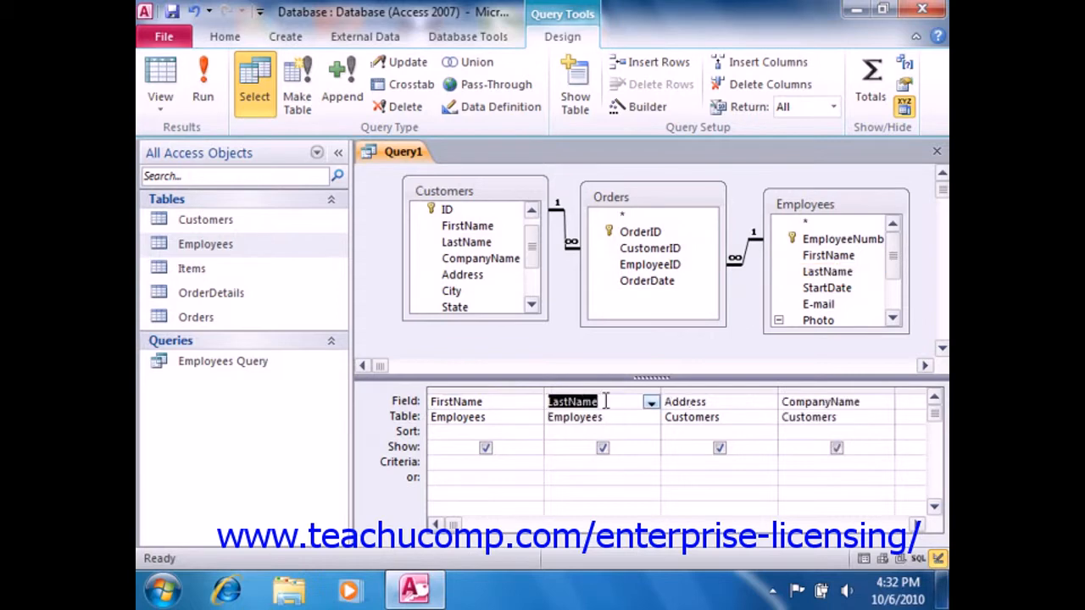
{"action": "left_click", "coordinate": [800, 389]}
{"action": "left_click_drag", "start_coordinate": [812, 387], "coordinate": [705, 404]}
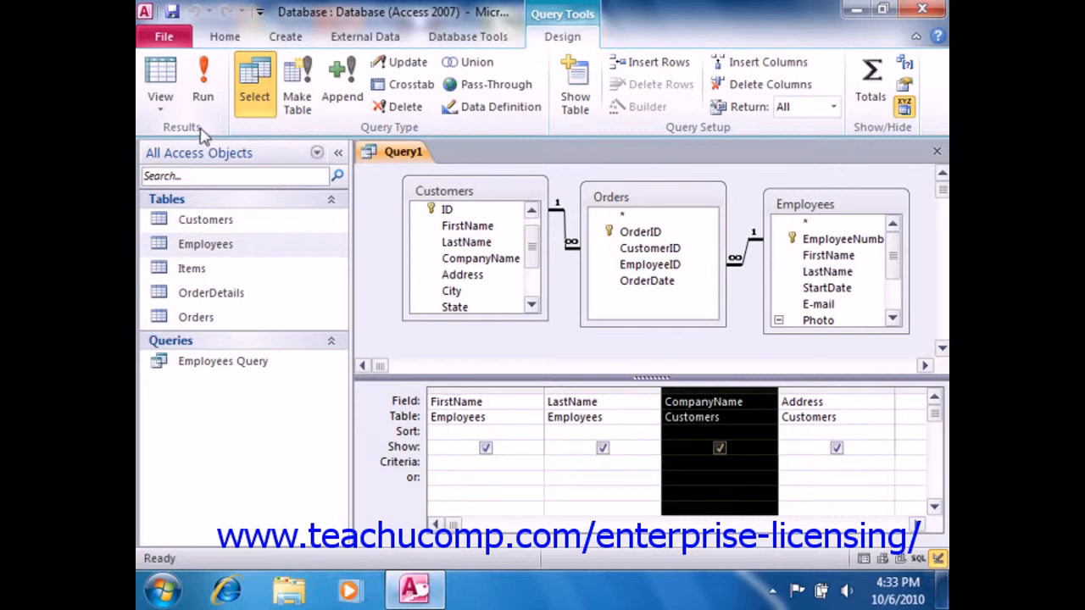
Run the query to view its resulting records, and return to Design View
{"action": "left_click", "coordinate": [206, 99]}
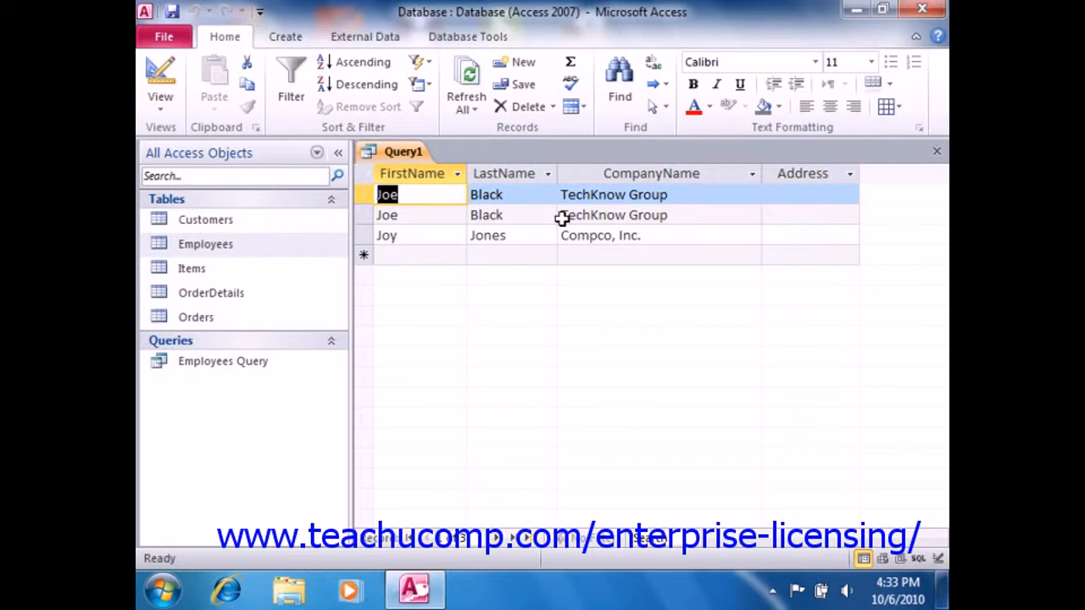
{"action": "left_click", "coordinate": [161, 109]}
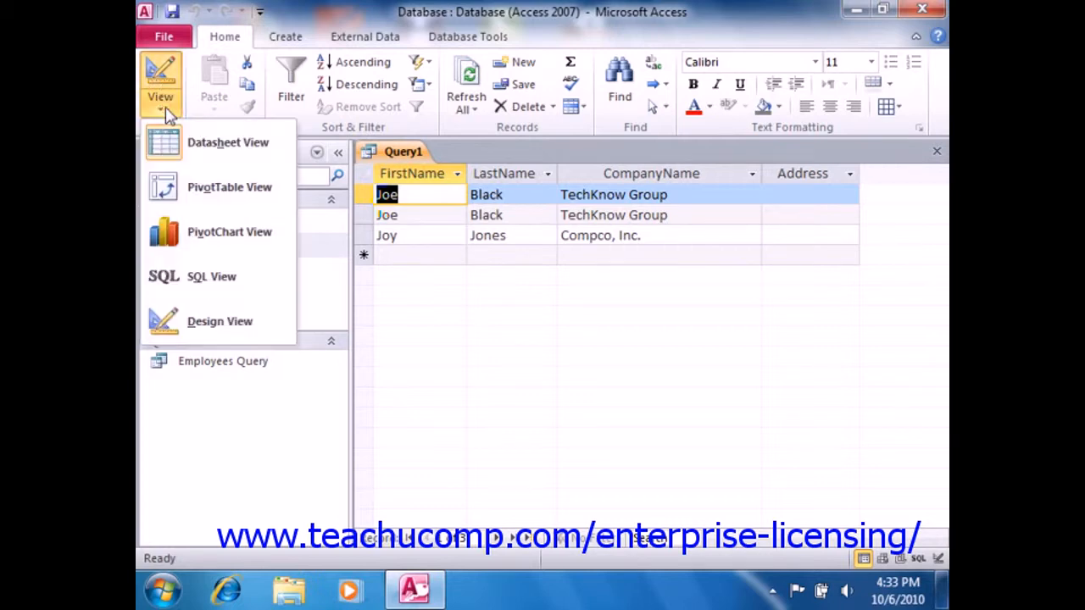
{"action": "left_click", "coordinate": [211, 325]}
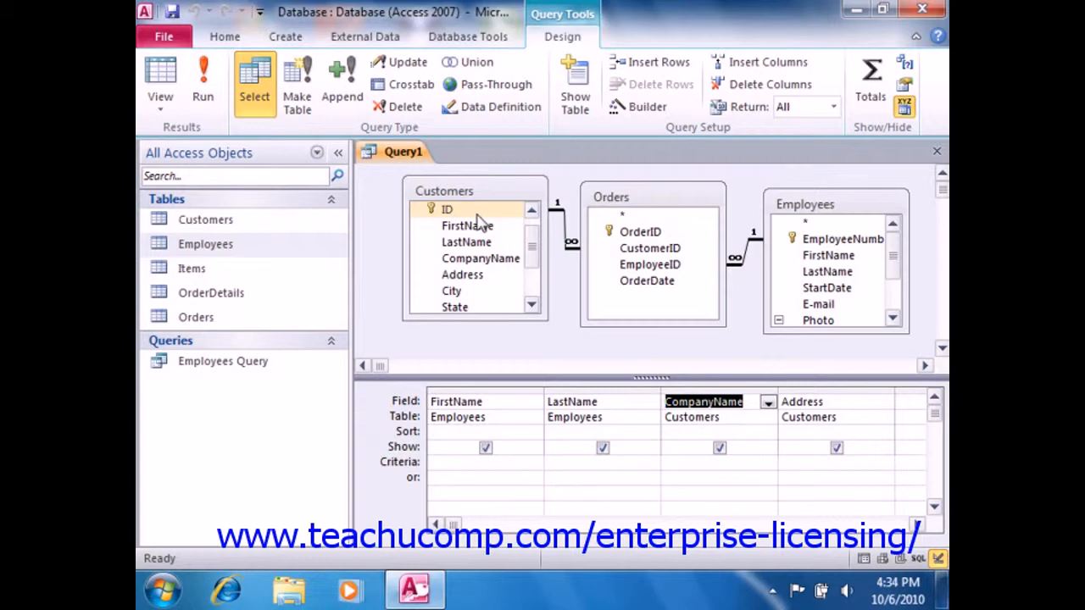
Save the query as SalesbyEmployees and close it
{"action": "left_click", "coordinate": [172, 12]}
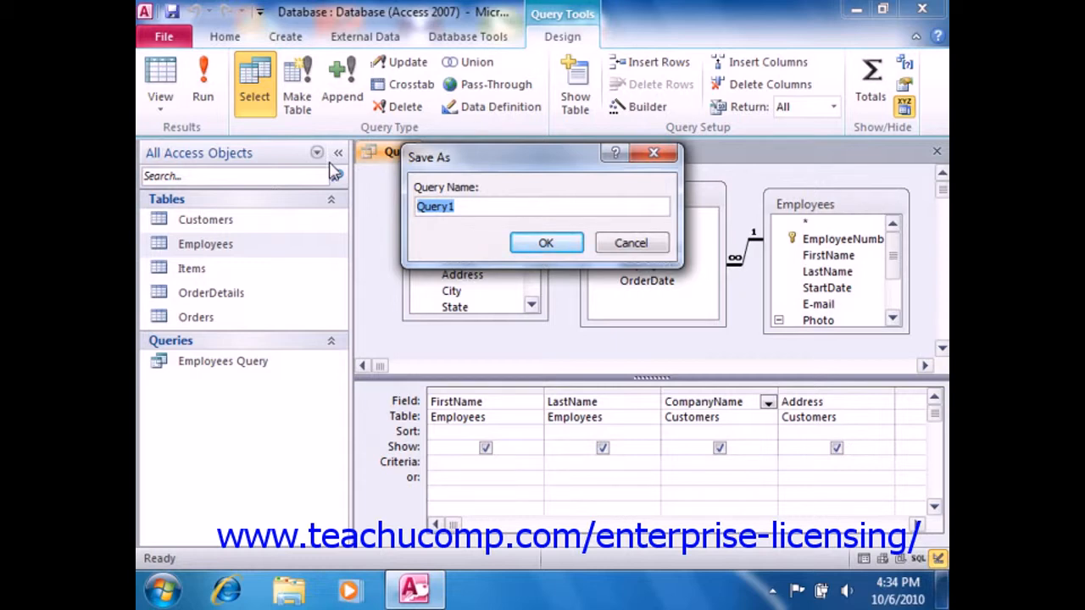
{"action": "type", "text": "SalesbyE"}
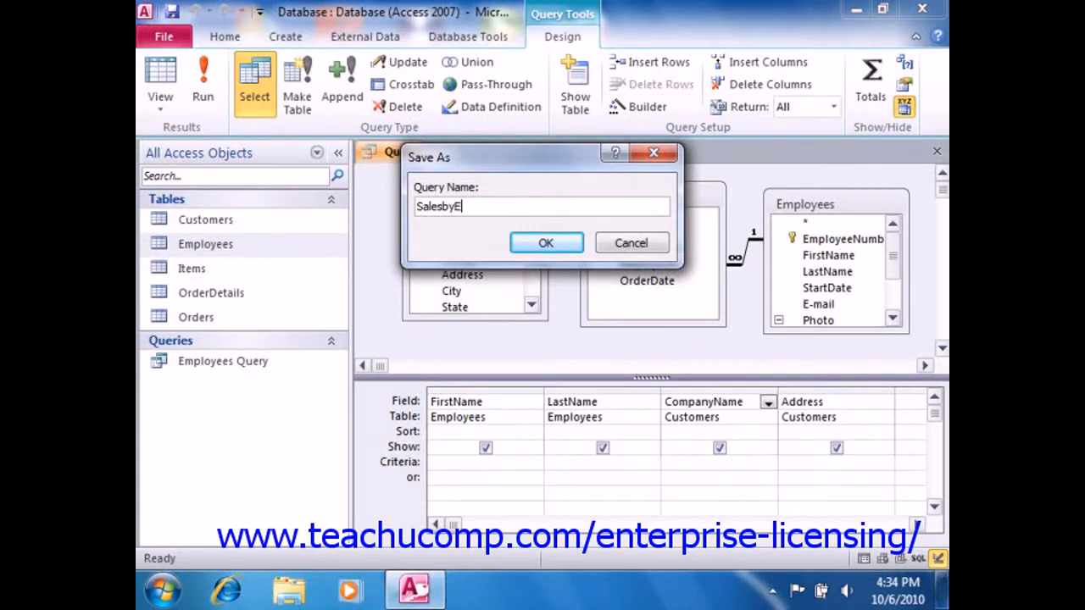
{"action": "type", "text": "mployees"}
{"action": "left_click", "coordinate": [545, 244]}
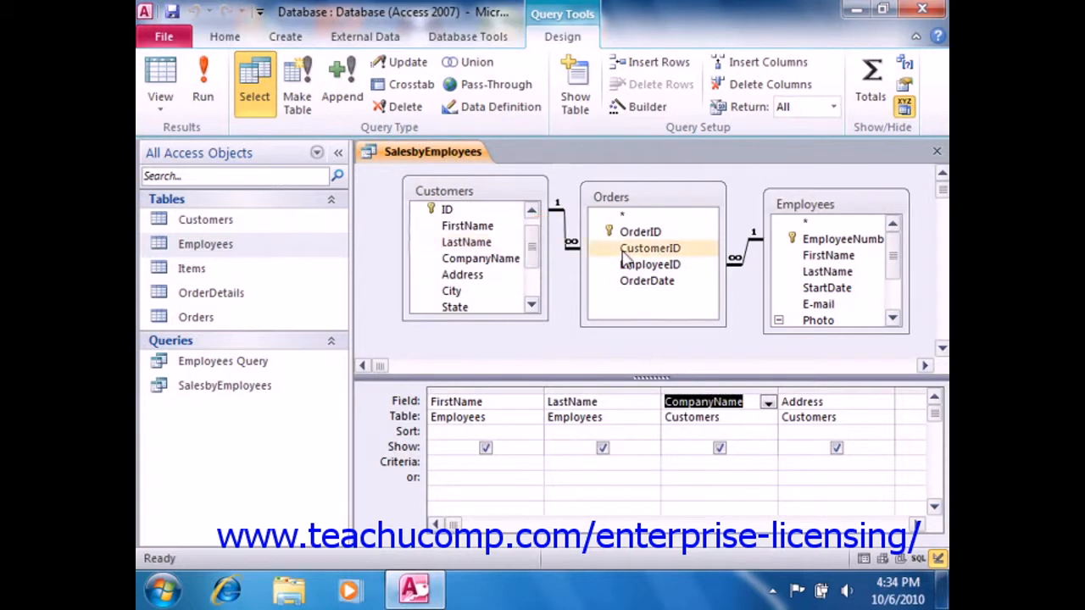
{"action": "left_click", "coordinate": [937, 151]}
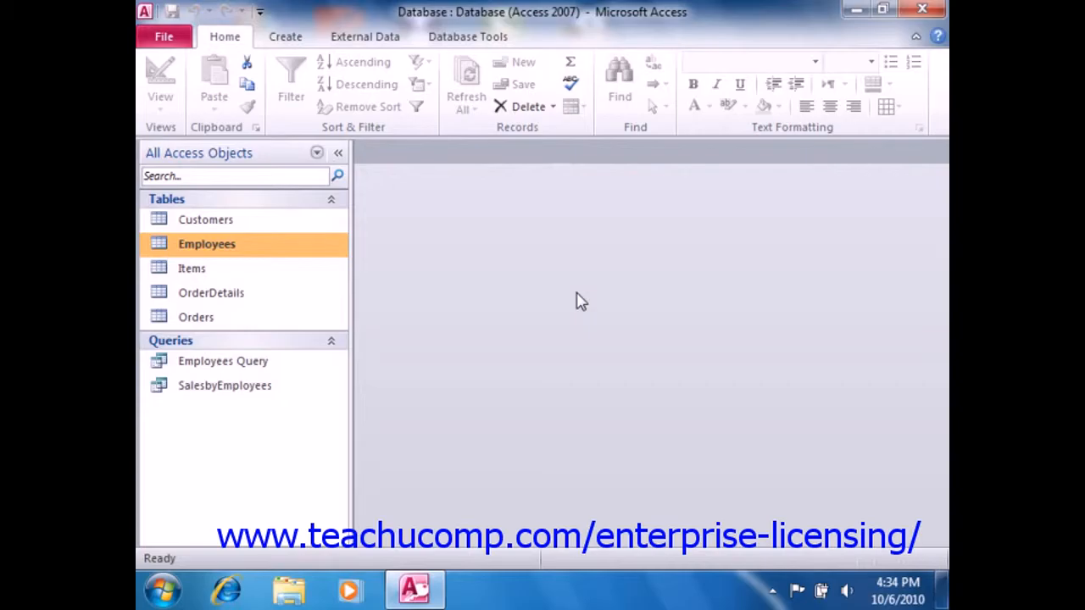